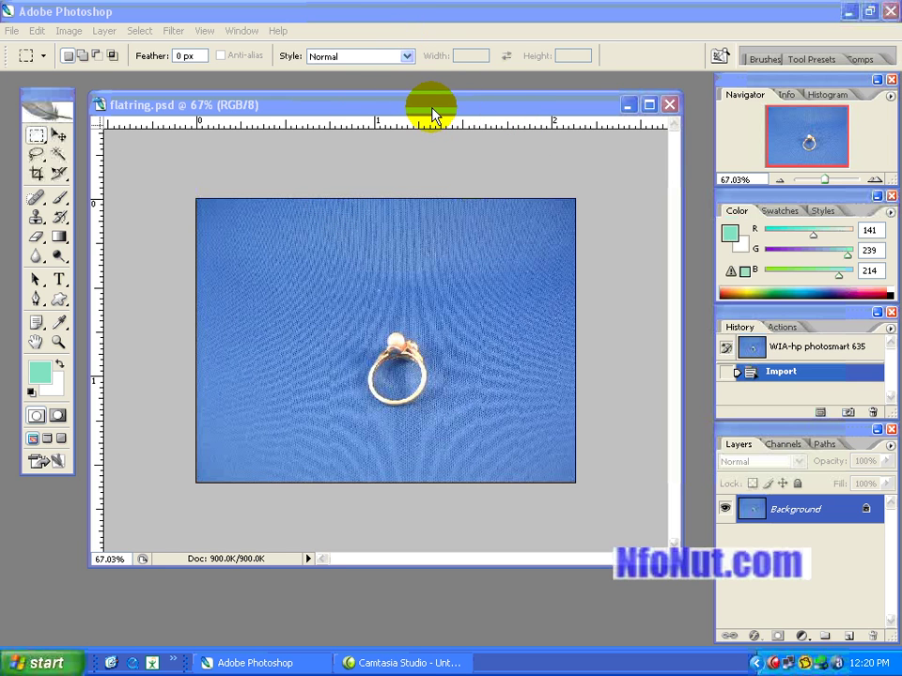
# Reset the palettes to the Default Workspace and nudge the ring photo's window up slightly.
pyautogui.click(446, 23)
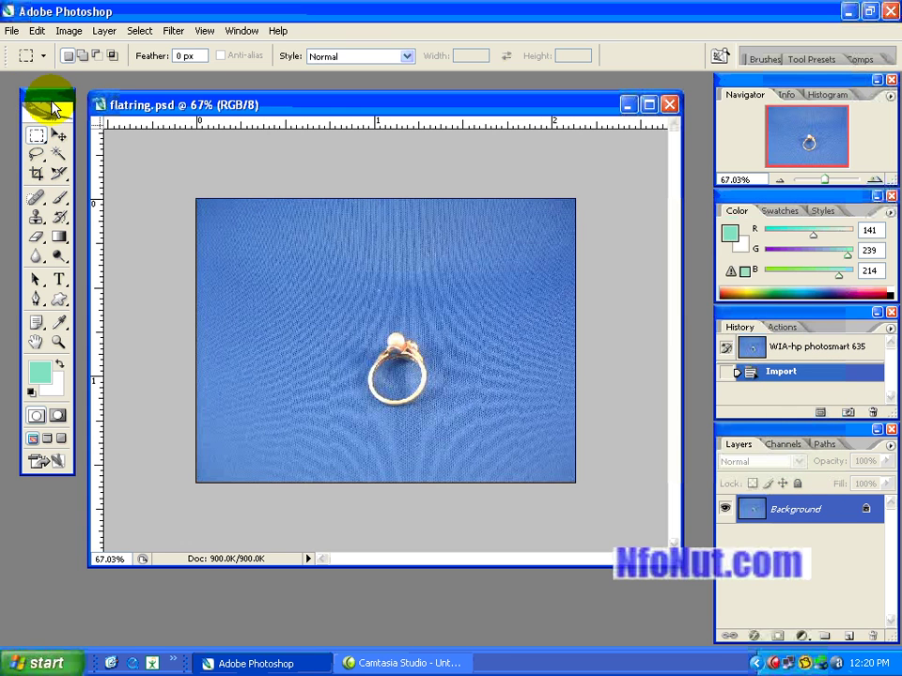
pyautogui.click(241, 31)
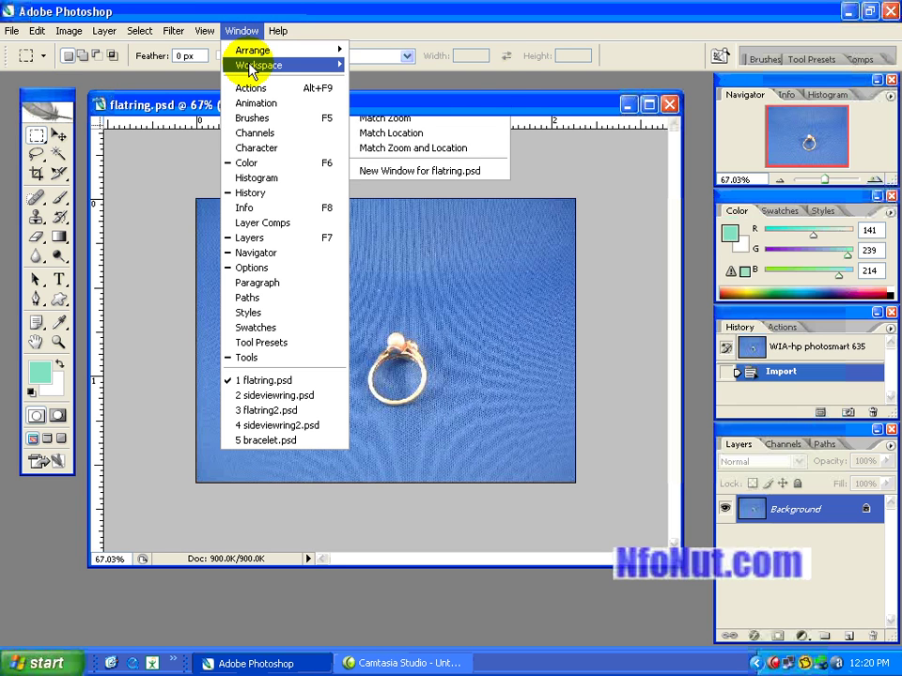
pyautogui.moveTo(254, 65)
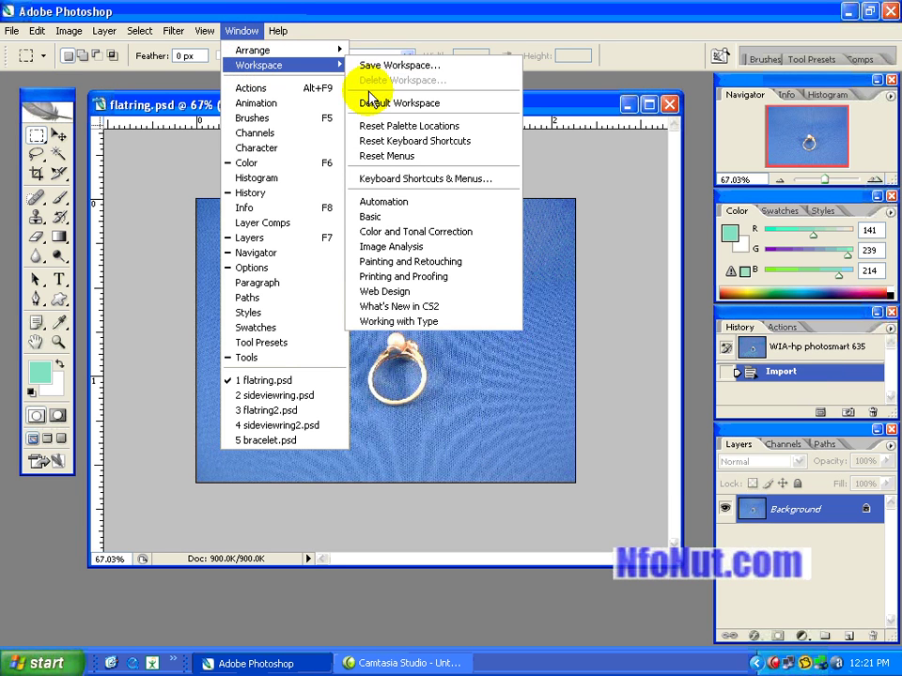
pyautogui.click(451, 107)
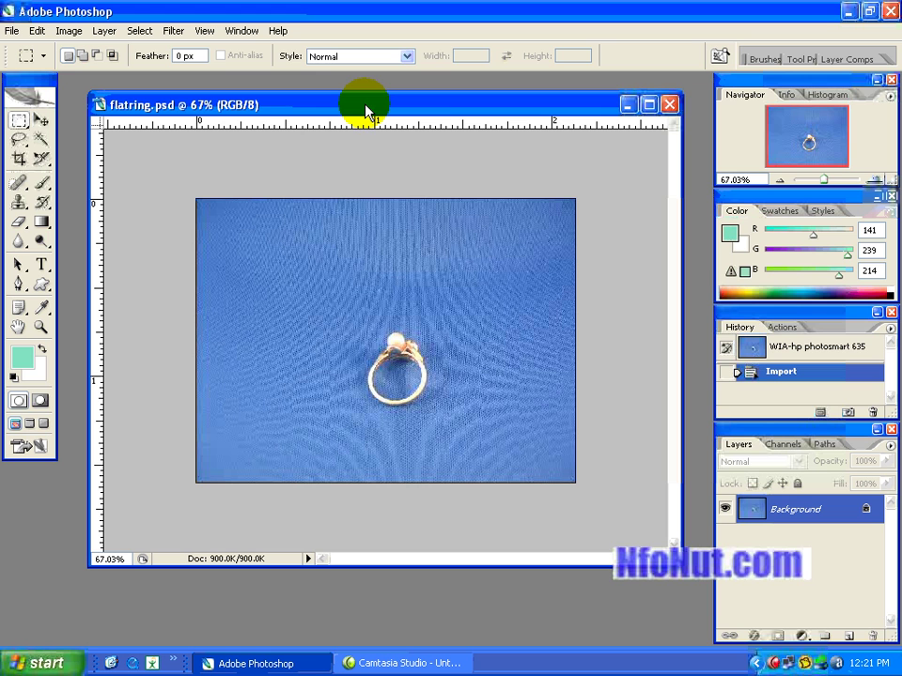
pyautogui.moveTo(364, 106)
pyautogui.mouseDown()
pyautogui.moveTo(362, 95)
pyautogui.moveTo(363, 103)
pyautogui.mouseUp()
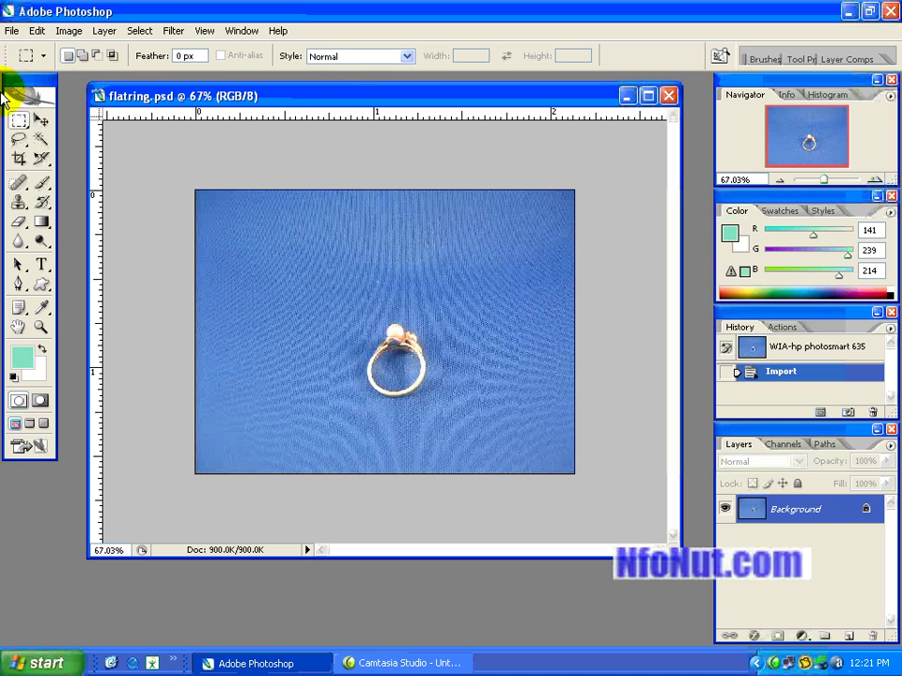
pyautogui.click(14, 32)
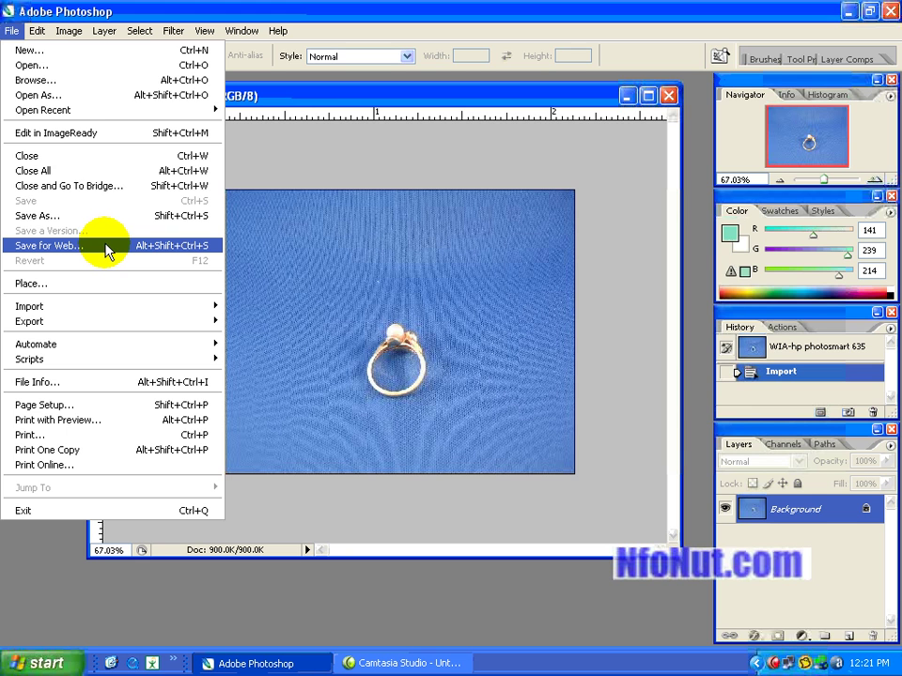
pyautogui.click(282, 149)
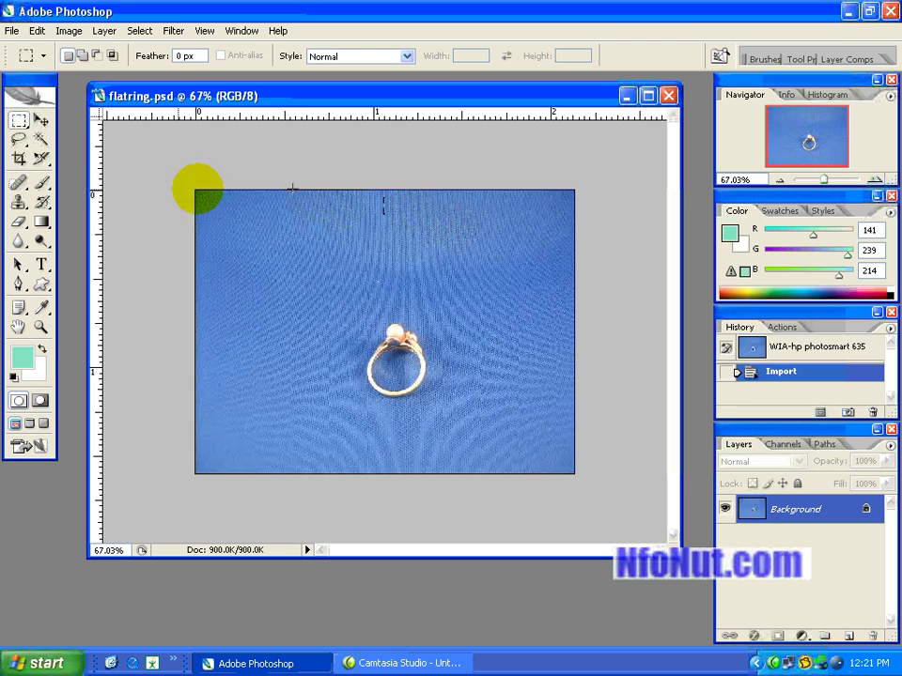
pyautogui.click(13, 32)
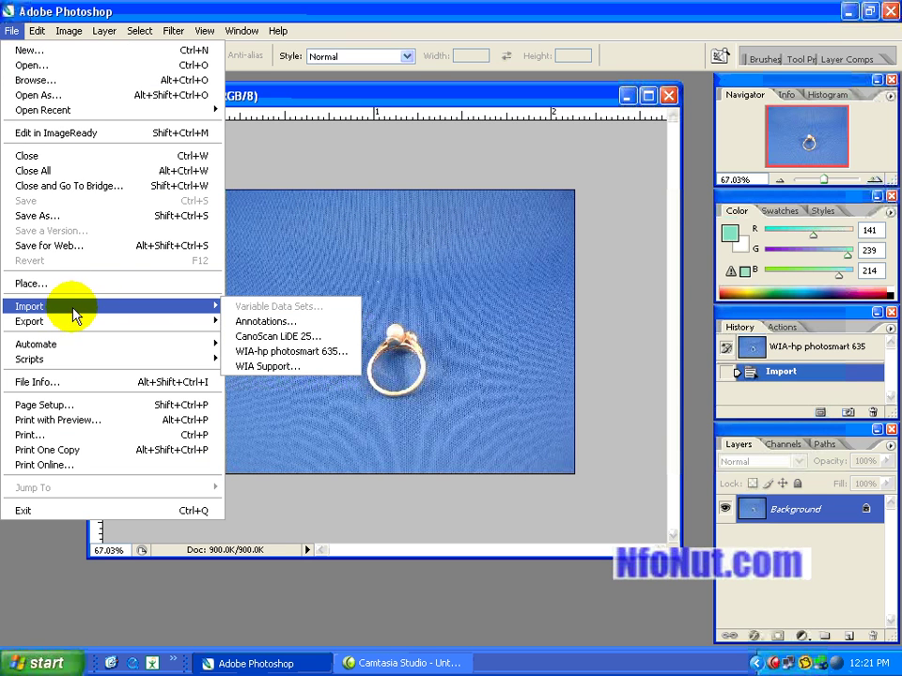
pyautogui.moveTo(211, 306)
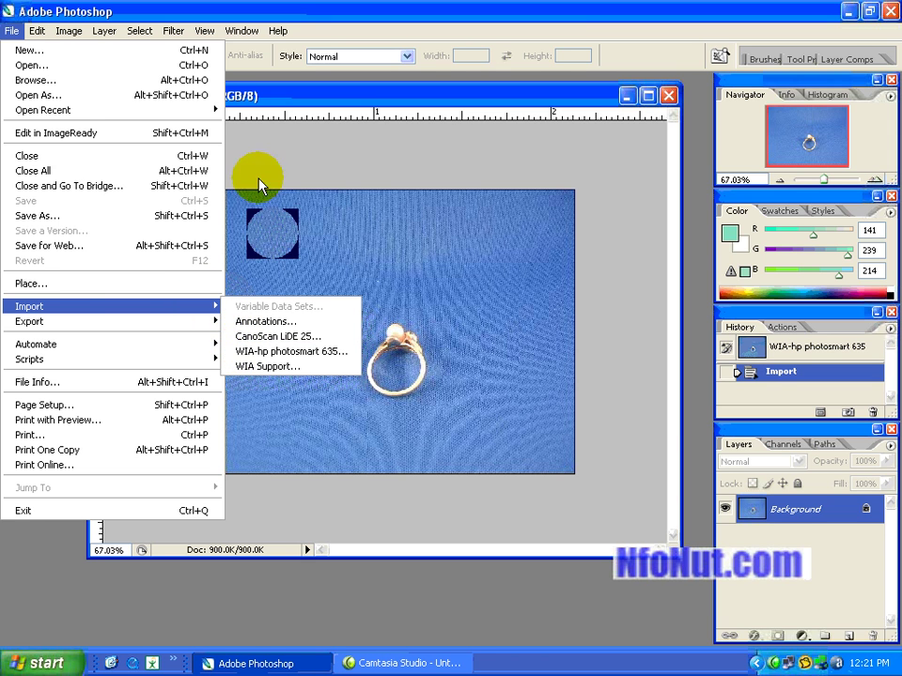
pyautogui.click(277, 139)
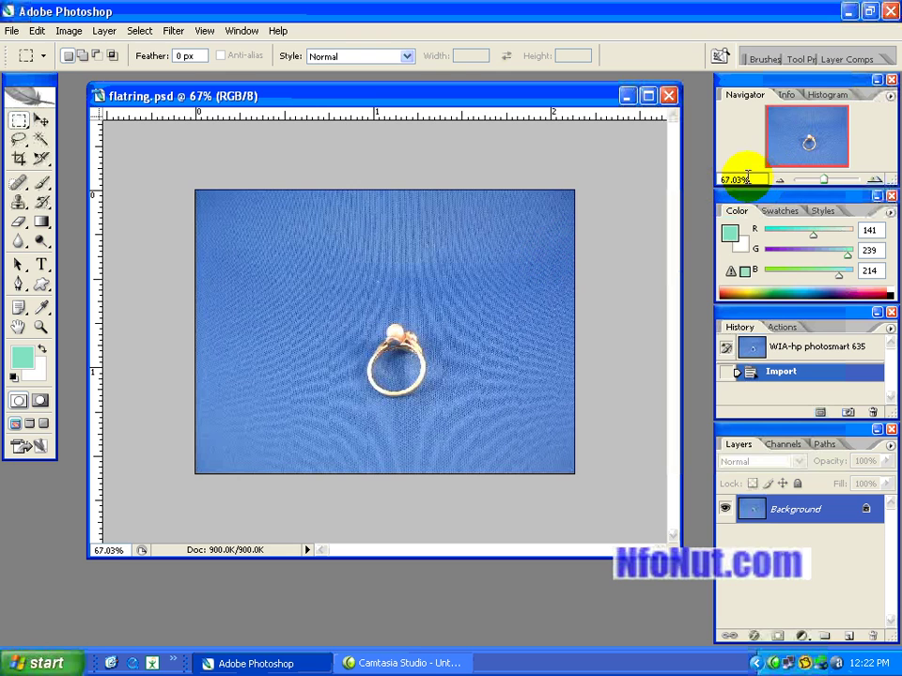
# Zoom the ring photo to about 111% with the Navigator slider and reposition its window.
pyautogui.moveTo(825, 182)
pyautogui.mouseDown()
pyautogui.moveTo(837, 183)
pyautogui.moveTo(815, 181)
pyautogui.moveTo(830, 182)
pyautogui.mouseUp()
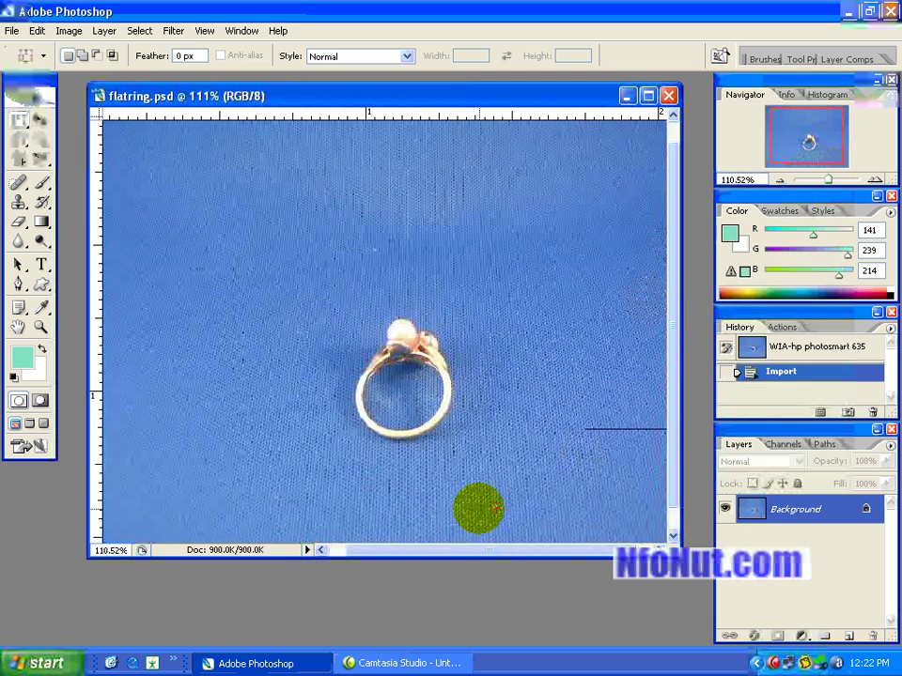
pyautogui.moveTo(411, 95)
pyautogui.mouseDown()
pyautogui.moveTo(423, 181)
pyautogui.moveTo(432, 103)
pyautogui.moveTo(417, 101)
pyautogui.mouseUp()
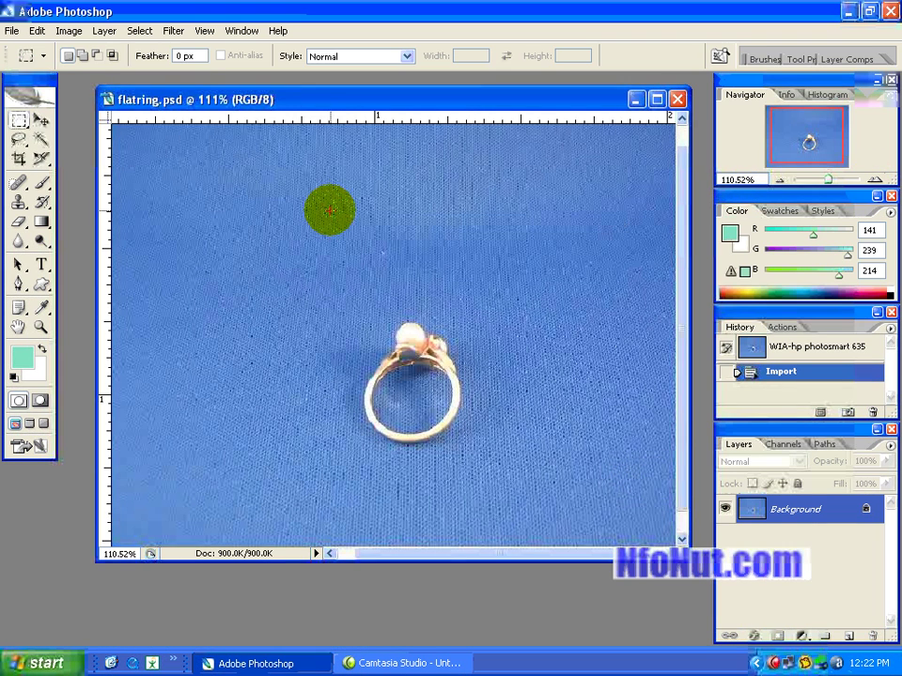
# Draw a rectangular marquee around the ring with the Rectangular Marquee tool, redrawing it tighter.
pyautogui.click(40, 141)
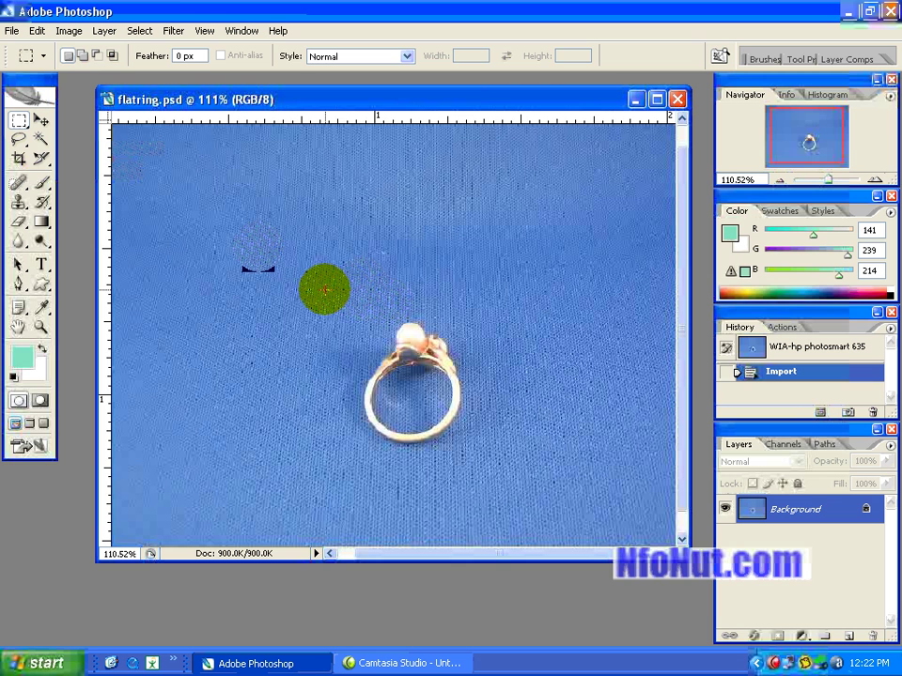
pyautogui.moveTo(324, 288); pyautogui.dragTo(497, 453)
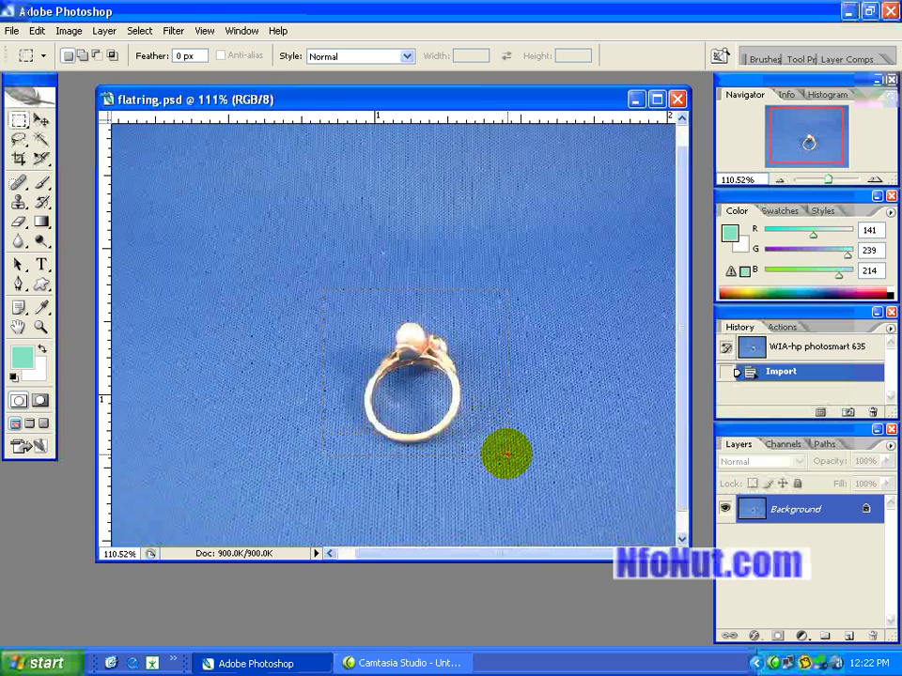
pyautogui.click(507, 474)
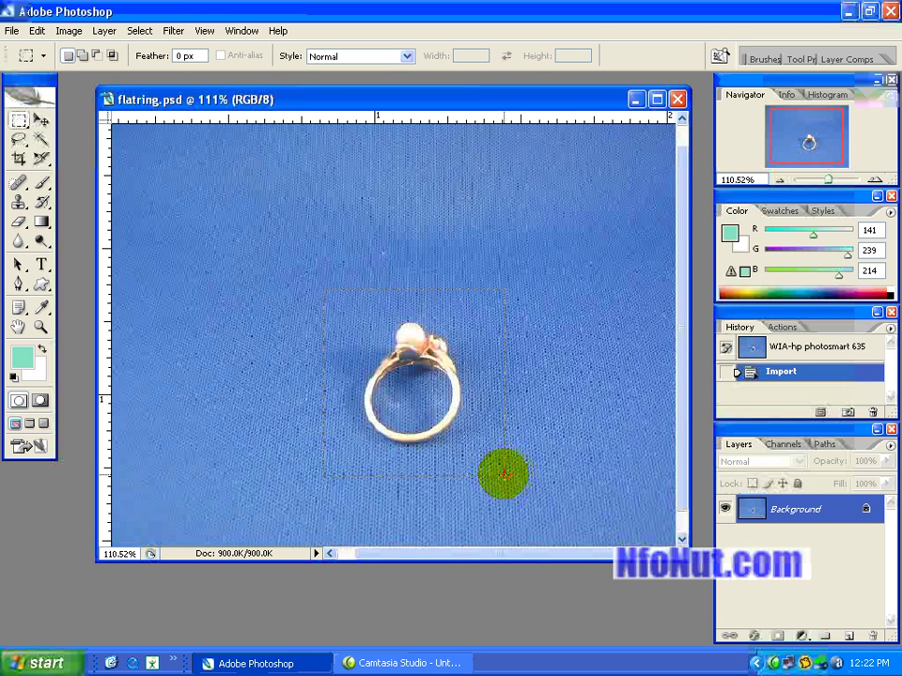
pyautogui.moveTo(504, 477); pyautogui.dragTo(504, 476)
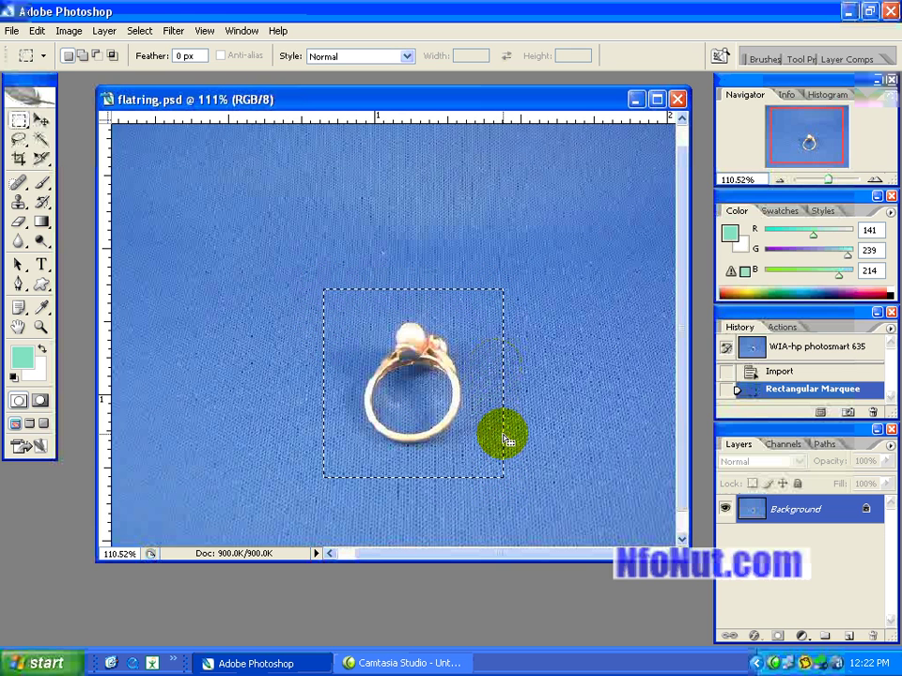
pyautogui.click(70, 31)
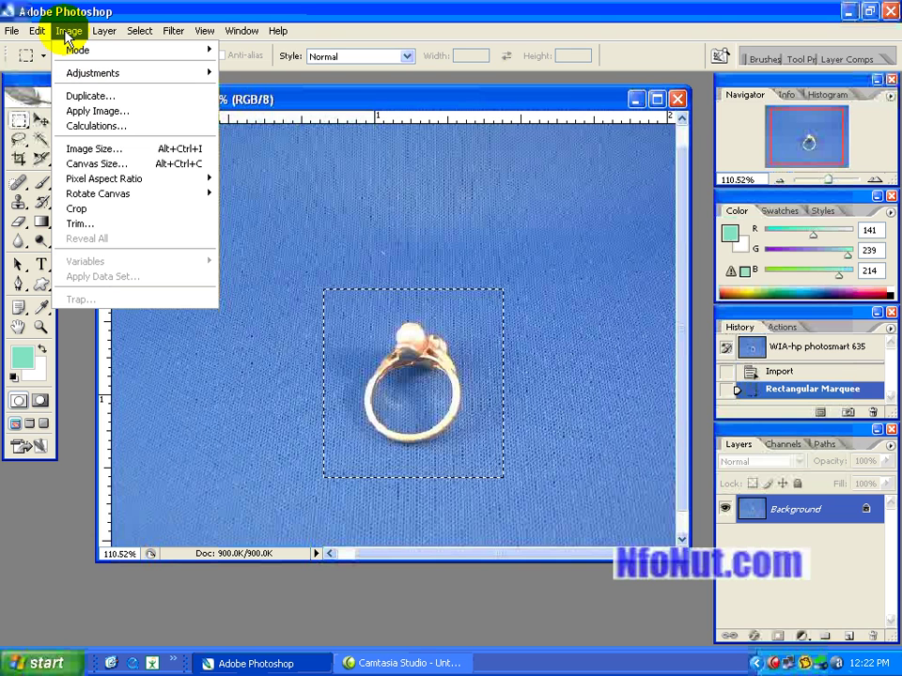
# Crop the photo to the ring selection and view it at 100%.
pyautogui.click(108, 209)
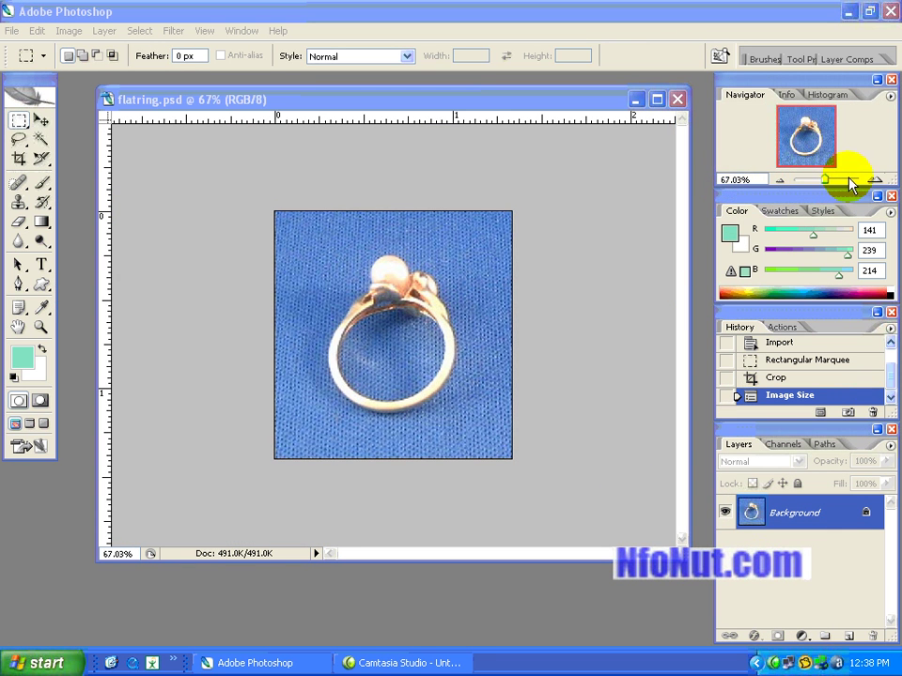
pyautogui.click(874, 181)
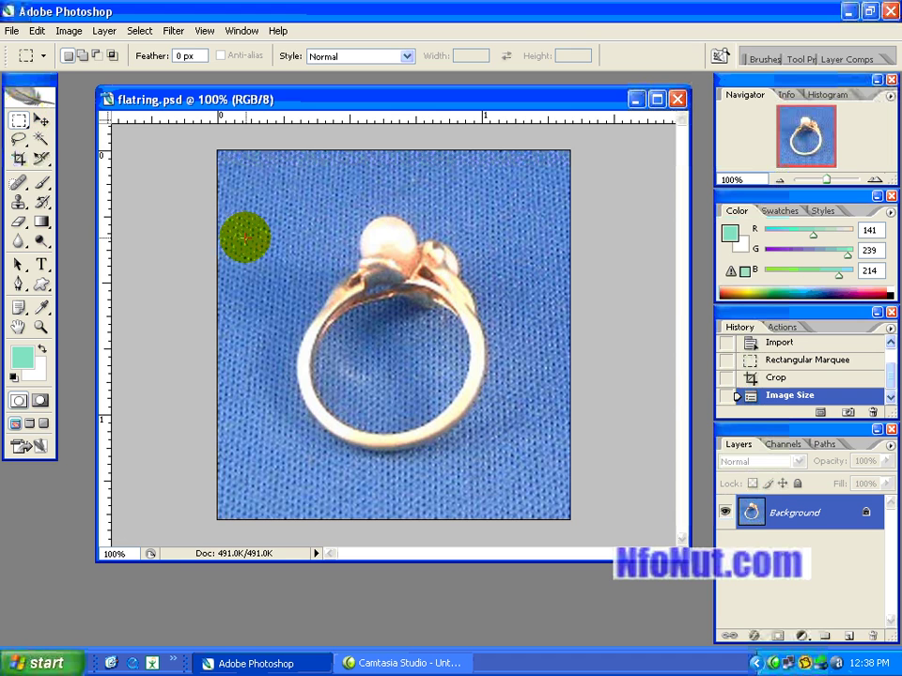
# Draw a tight rectangular marquee around the ring after discarding two trial selections.
pyautogui.moveTo(266, 194); pyautogui.dragTo(512, 467)
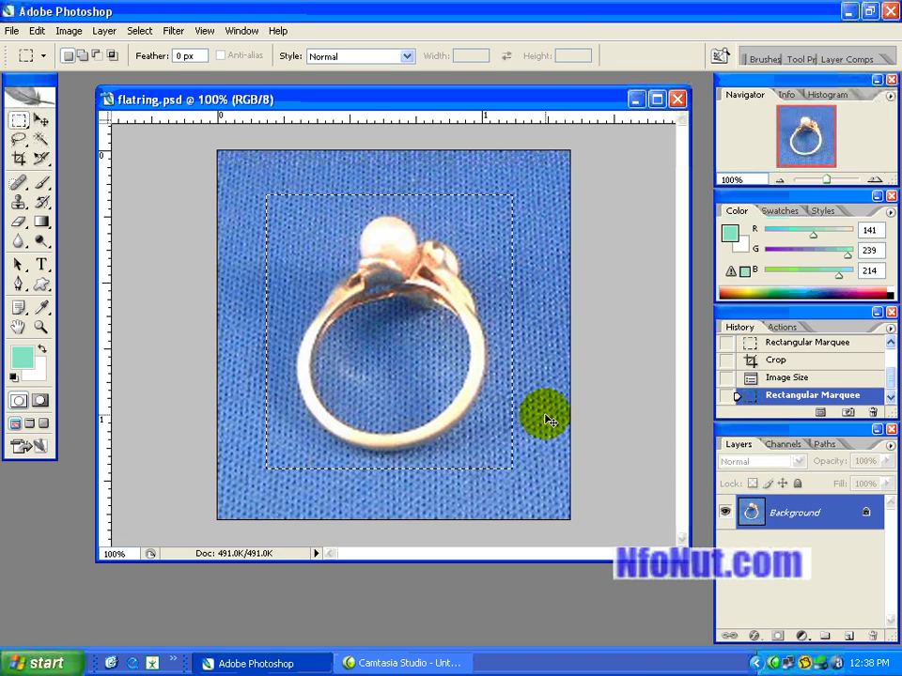
pyautogui.hotkey('ctrl', 'd')
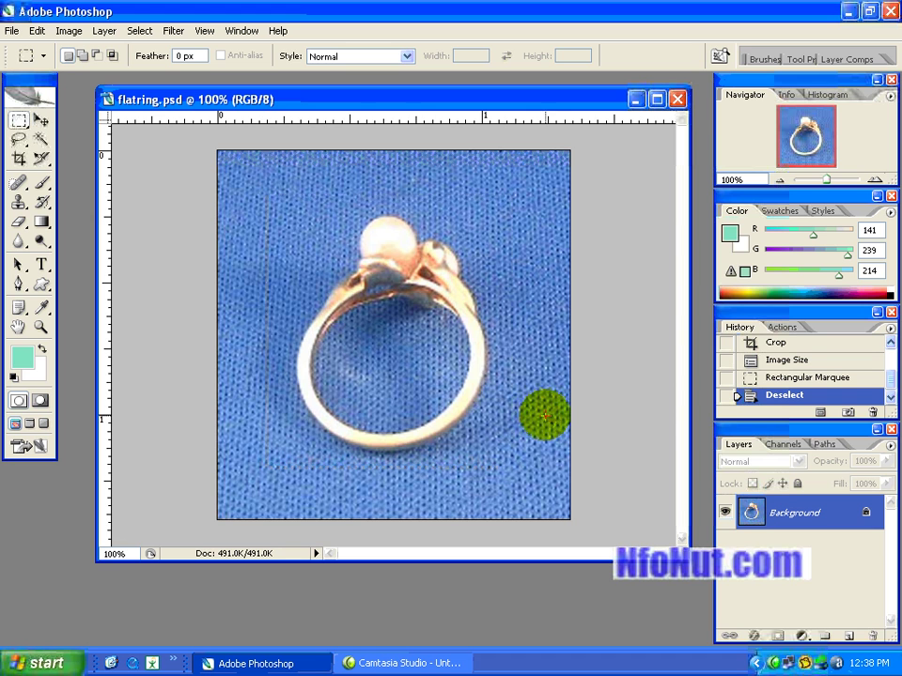
pyautogui.moveTo(251, 209); pyautogui.dragTo(350, 348)
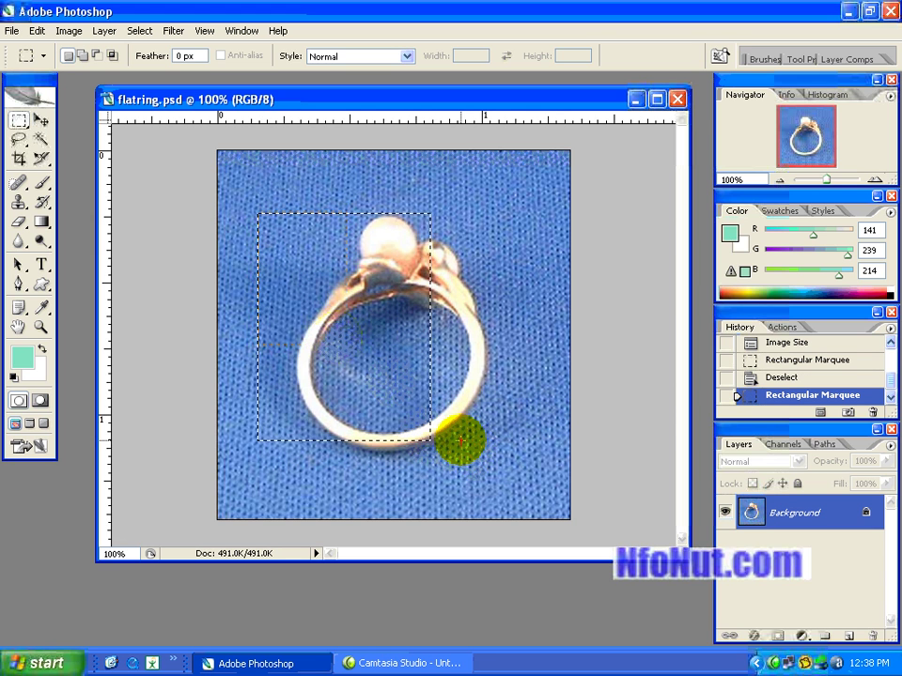
pyautogui.hotkey('ctrl', 'd')
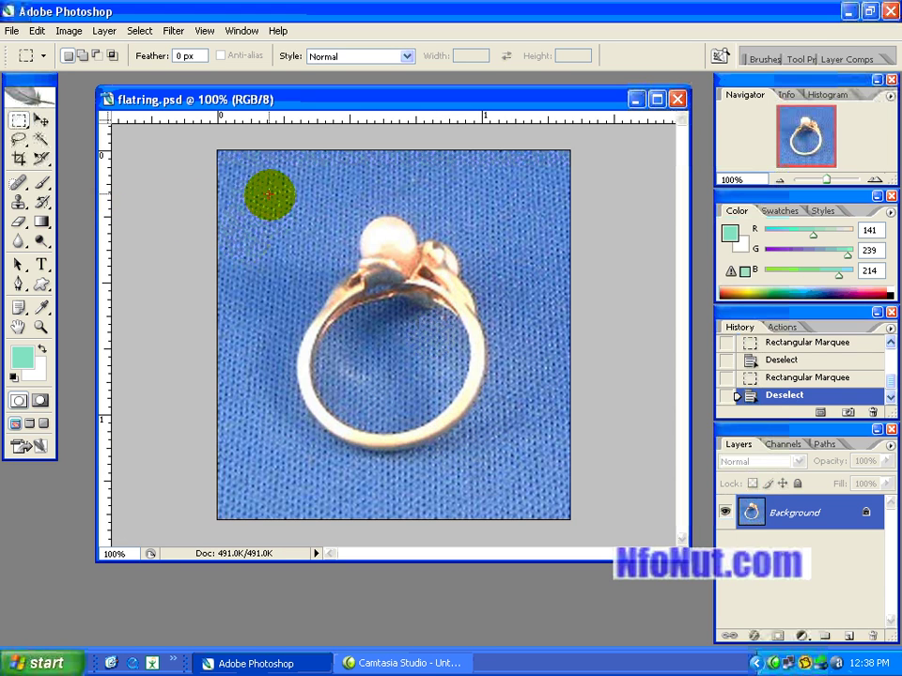
pyautogui.moveTo(259, 191); pyautogui.dragTo(527, 475)
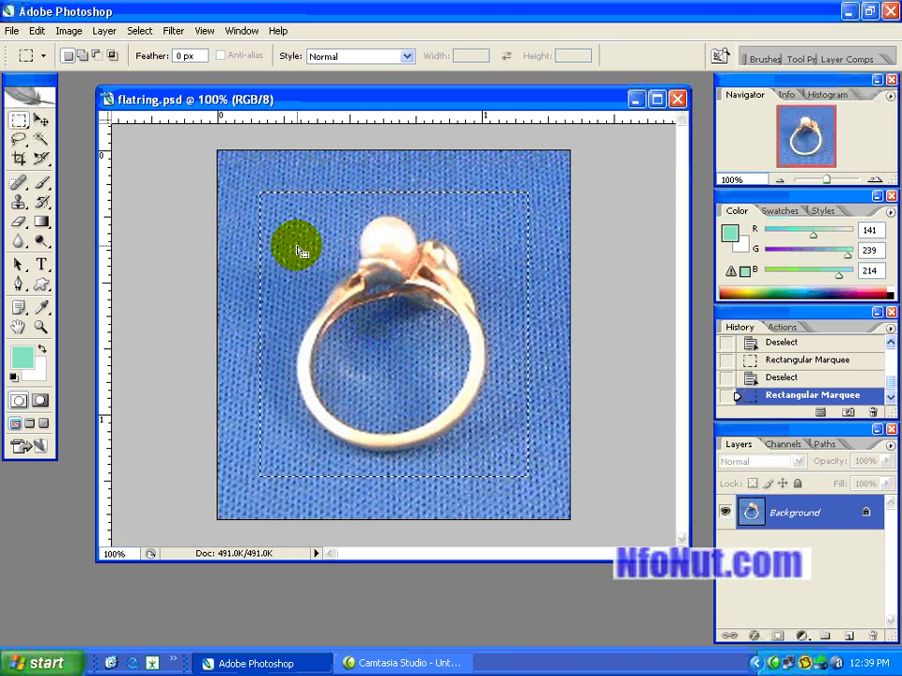
# Crop to the tighter ring selection and resize the image to 400 px wide (400 × 425).
pyautogui.click(64, 31)
pyautogui.click(132, 209)
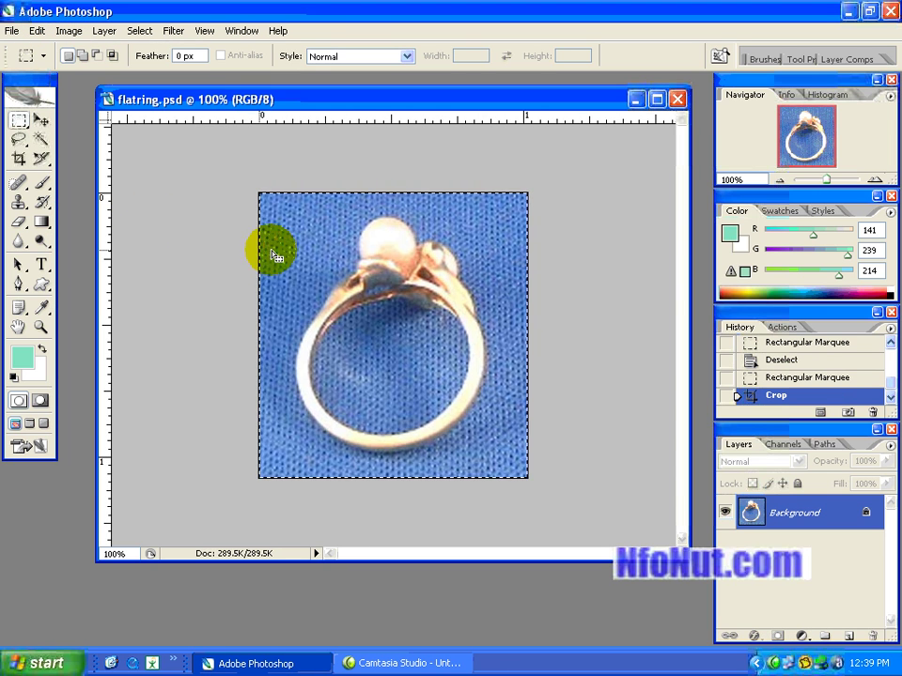
pyautogui.click(66, 31)
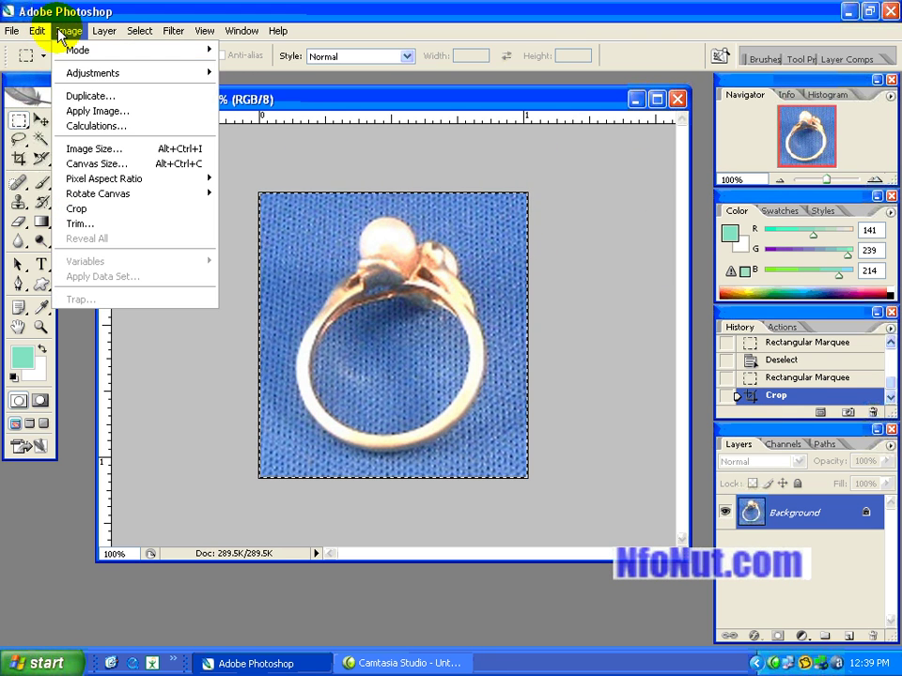
pyautogui.click(123, 148)
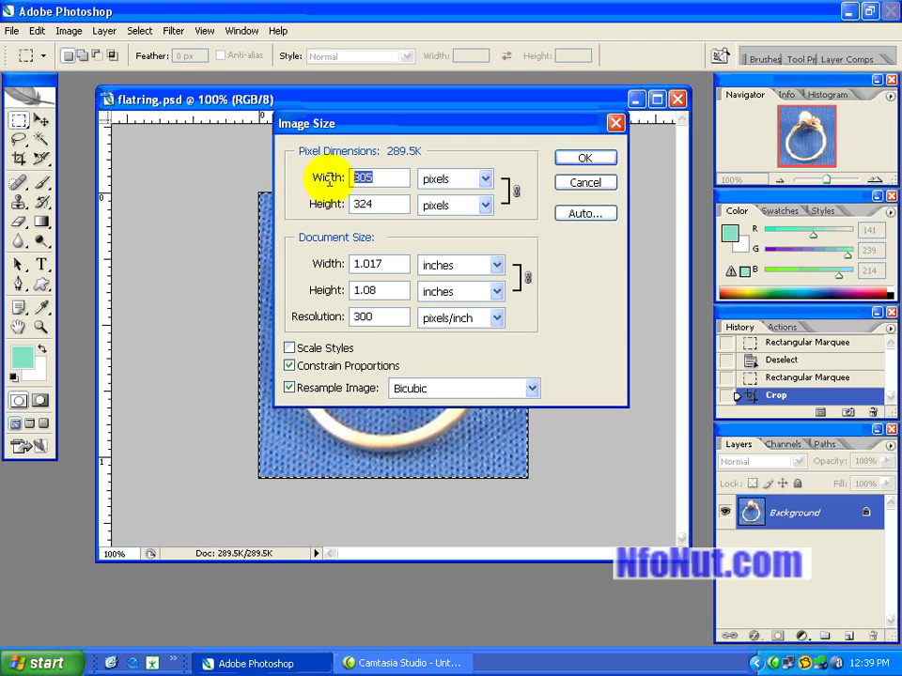
pyautogui.write('400')
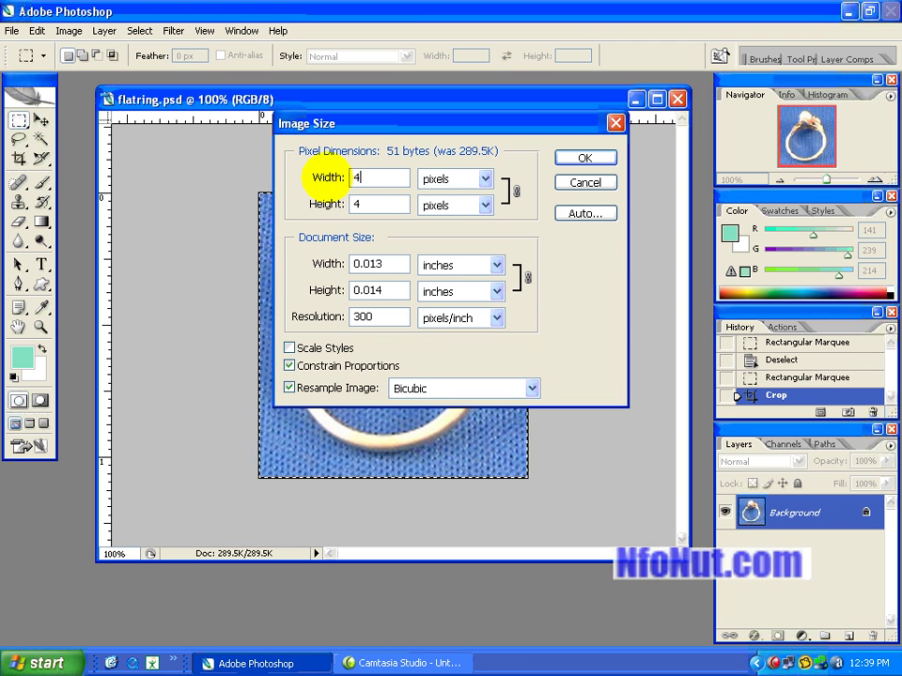
pyautogui.click(563, 158)
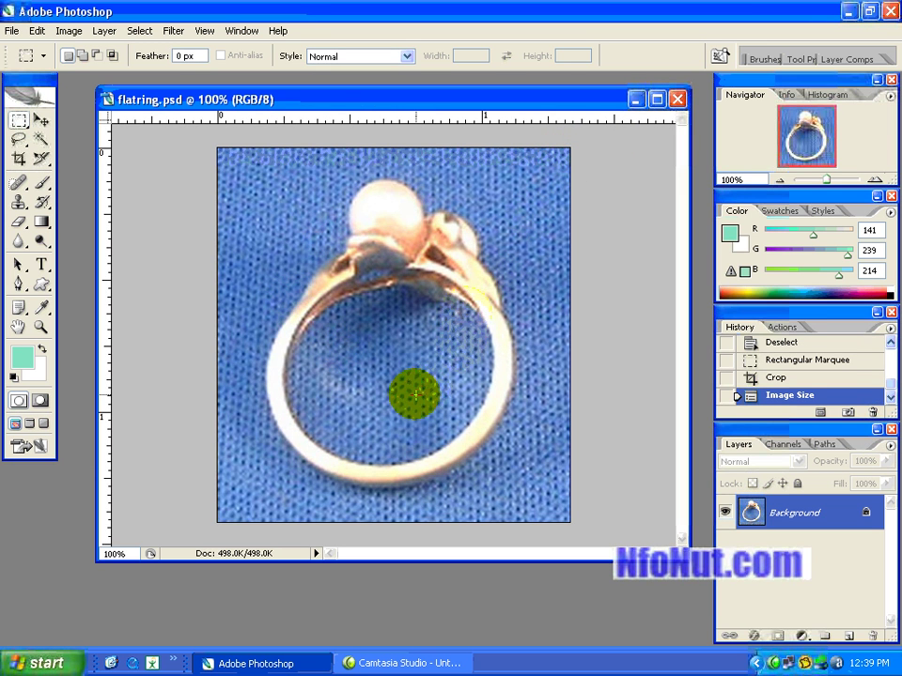
# Resize the image from 400 to 300 pixels wide, giving 300 × 319 px.
pyautogui.click(66, 33)
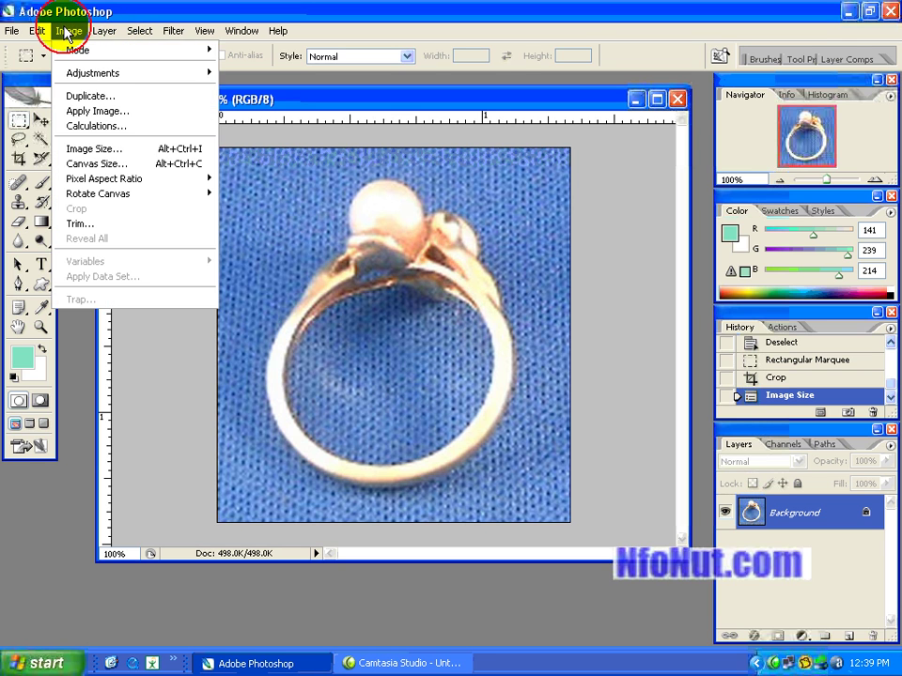
pyautogui.click(106, 150)
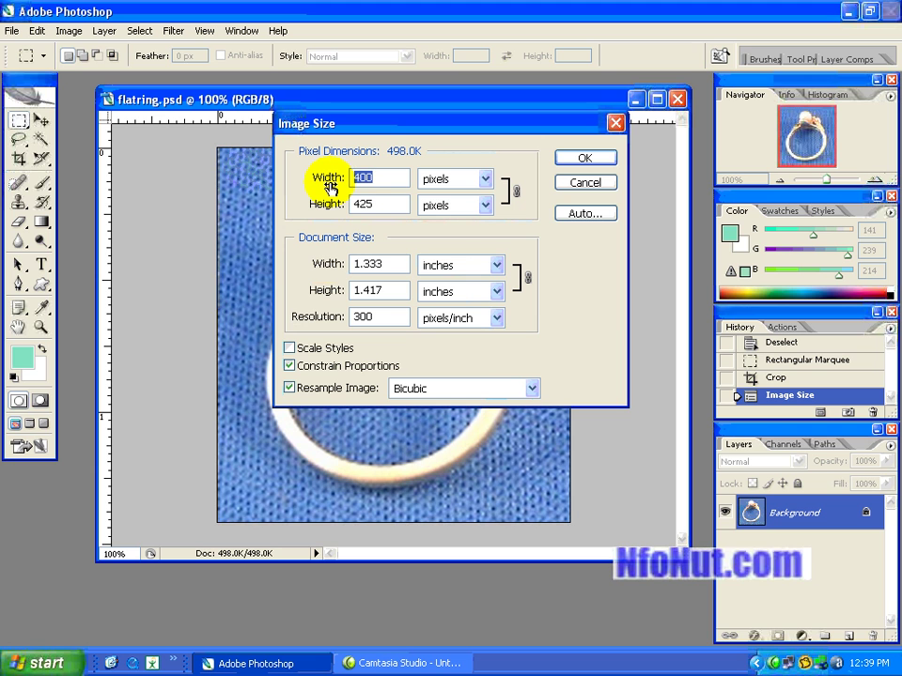
pyautogui.write('300')
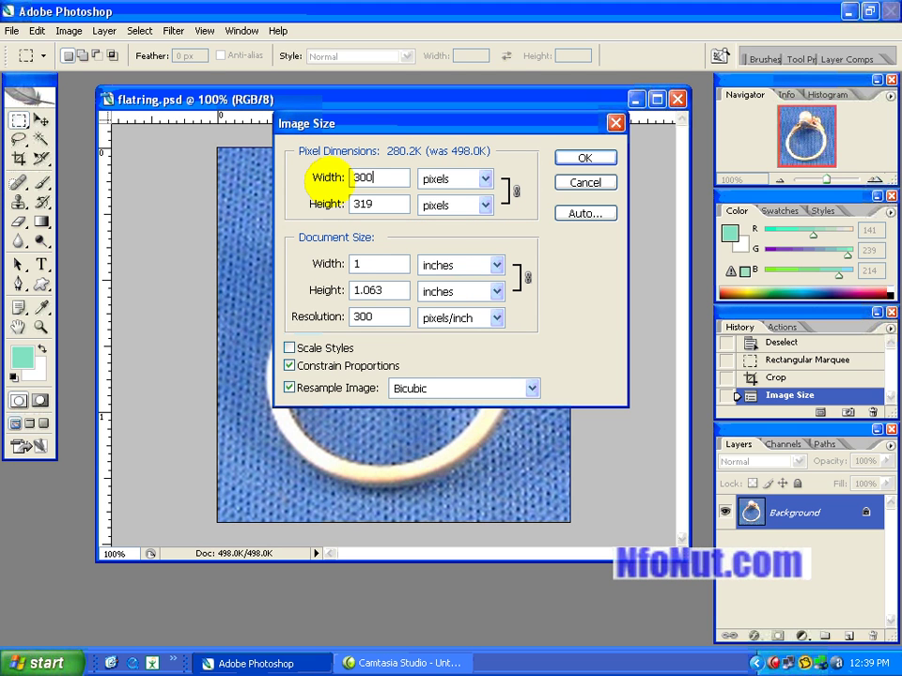
pyautogui.click(584, 158)
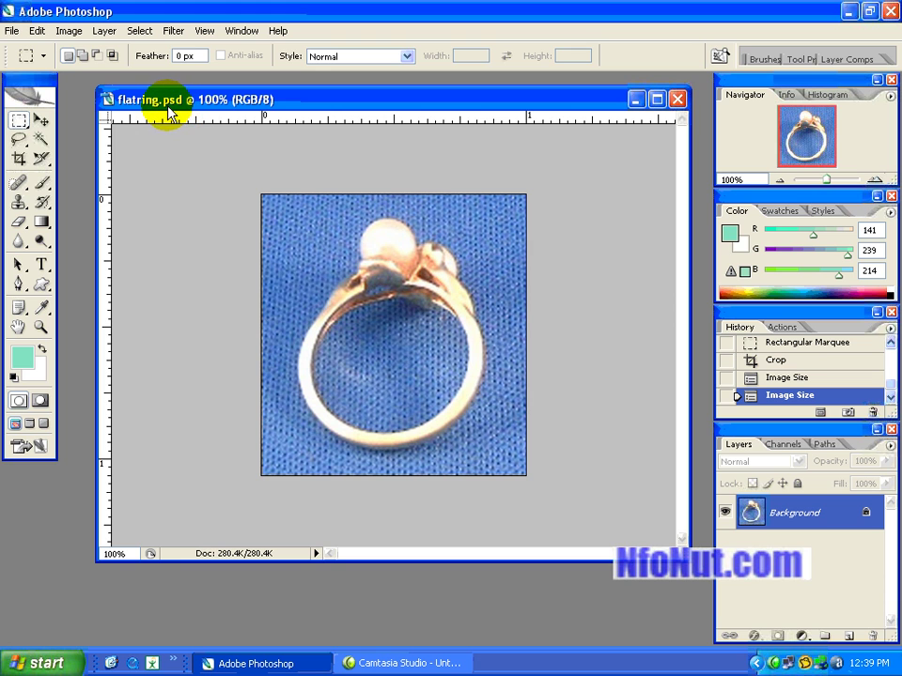
# In Save for Web, set the JPEG quality preset to Medium (quality 30), trying High first.
pyautogui.click(12, 31)
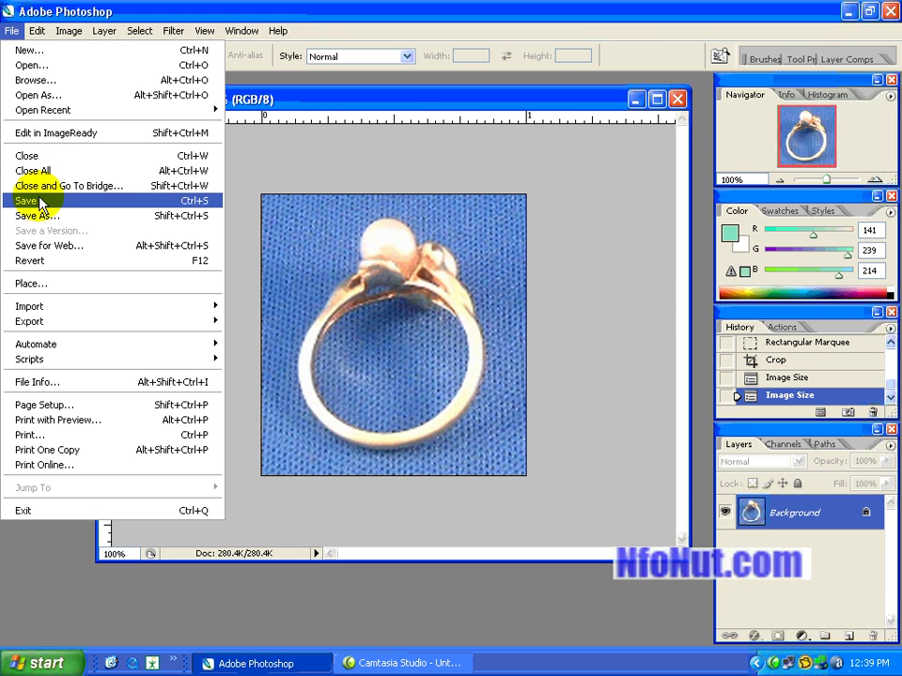
pyautogui.click(103, 250)
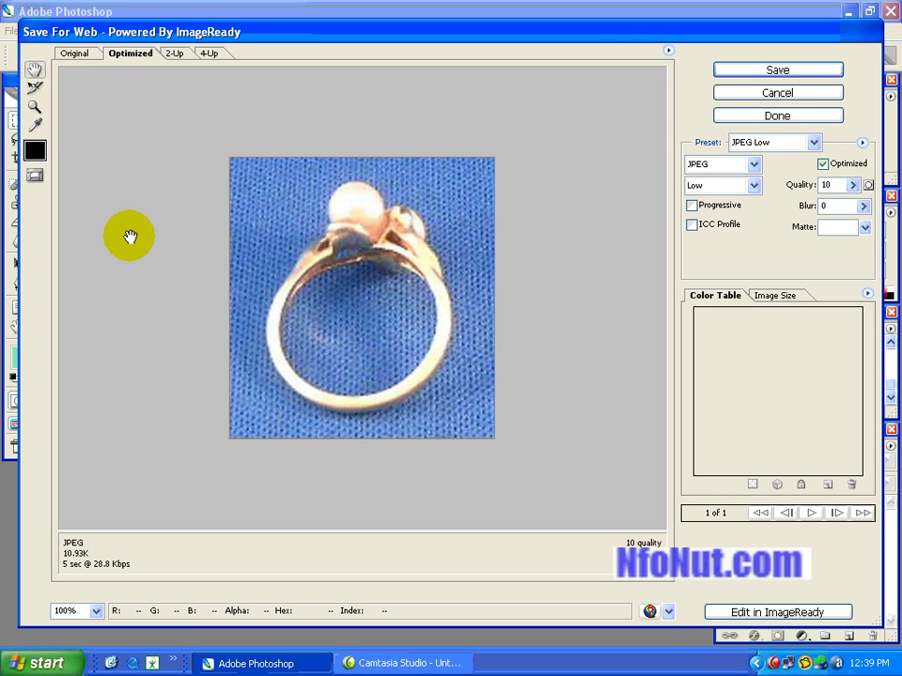
pyautogui.moveTo(237, 37); pyautogui.dragTo(236, 11)
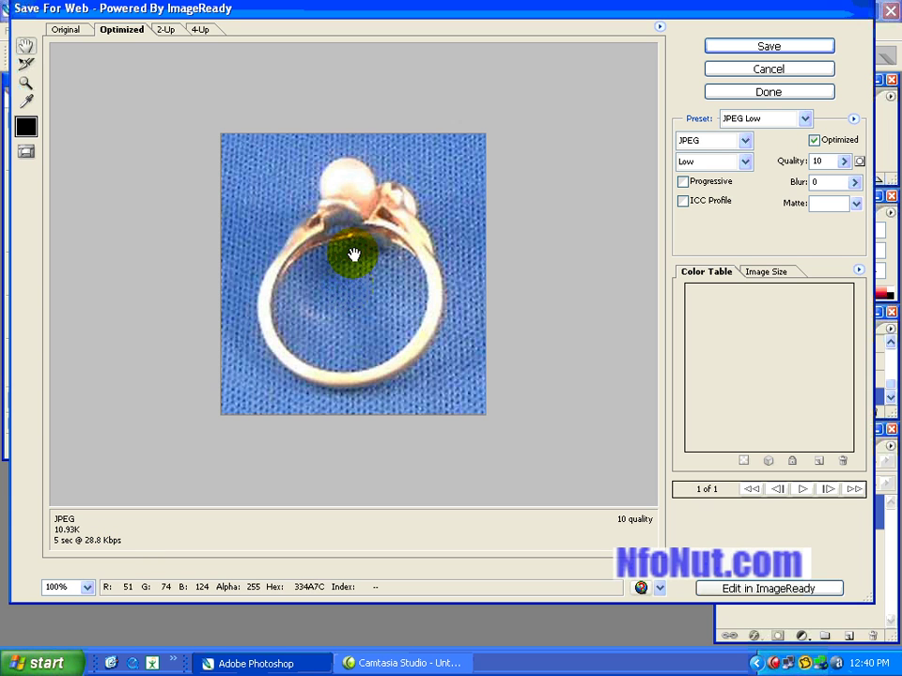
pyautogui.click(747, 164)
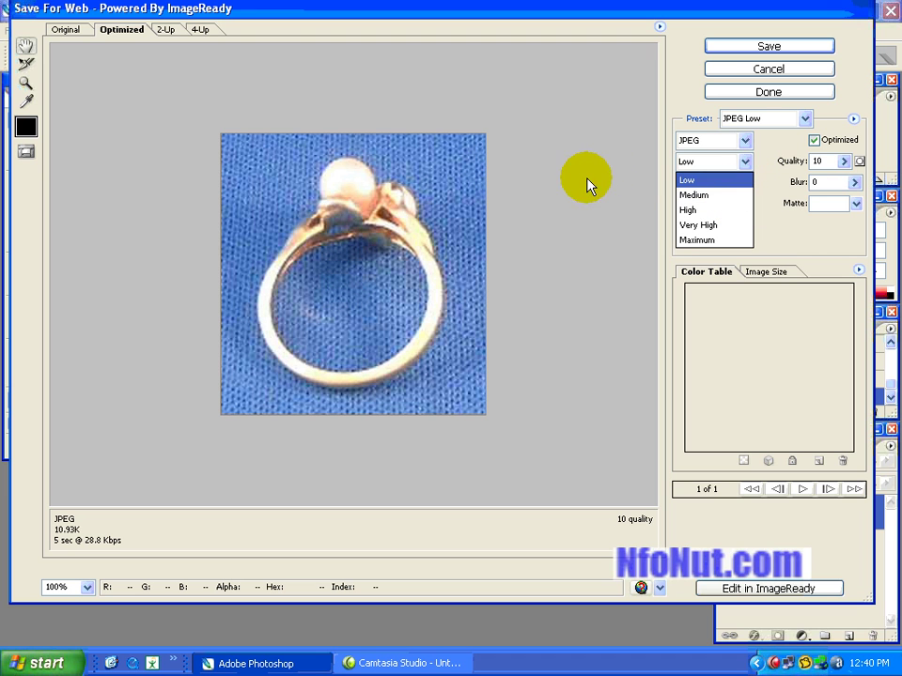
pyautogui.click(732, 209)
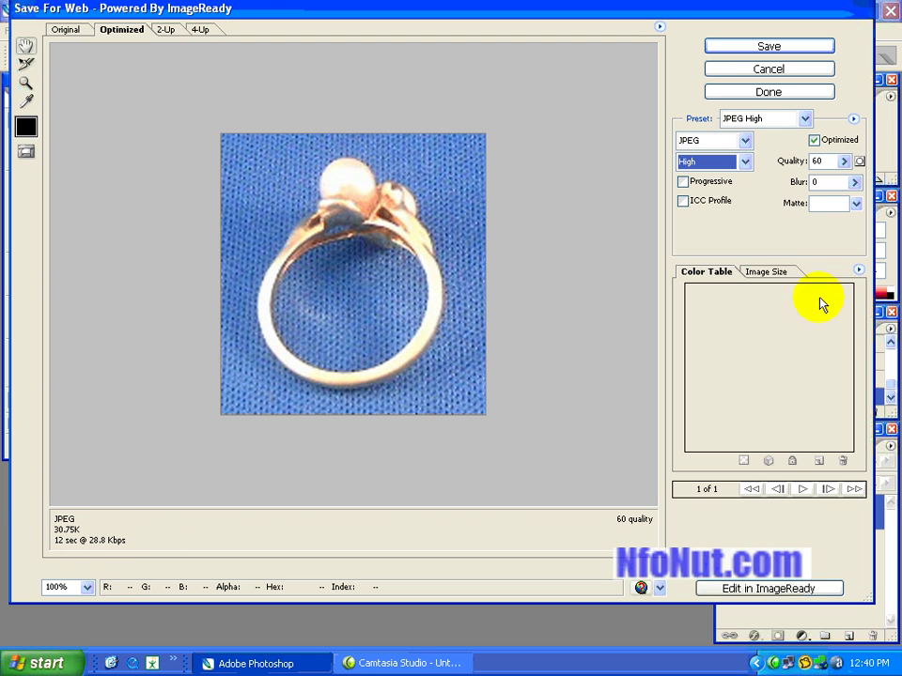
pyautogui.click(746, 162)
pyautogui.click(745, 195)
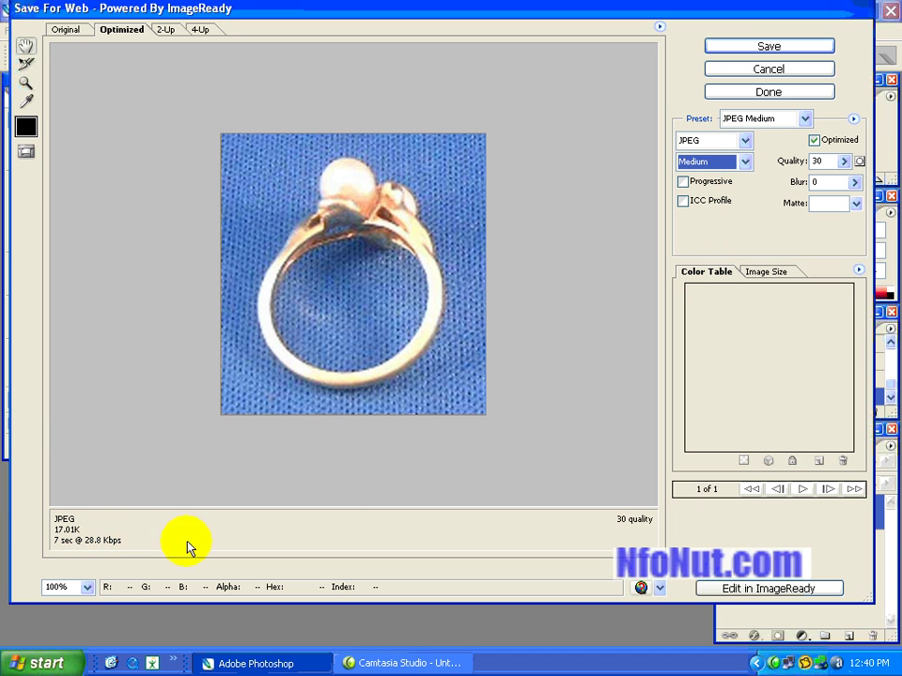
# Save the JPEG as flatring.jpg in the ebaypics folder, replacing the existing file.
pyautogui.click(797, 50)
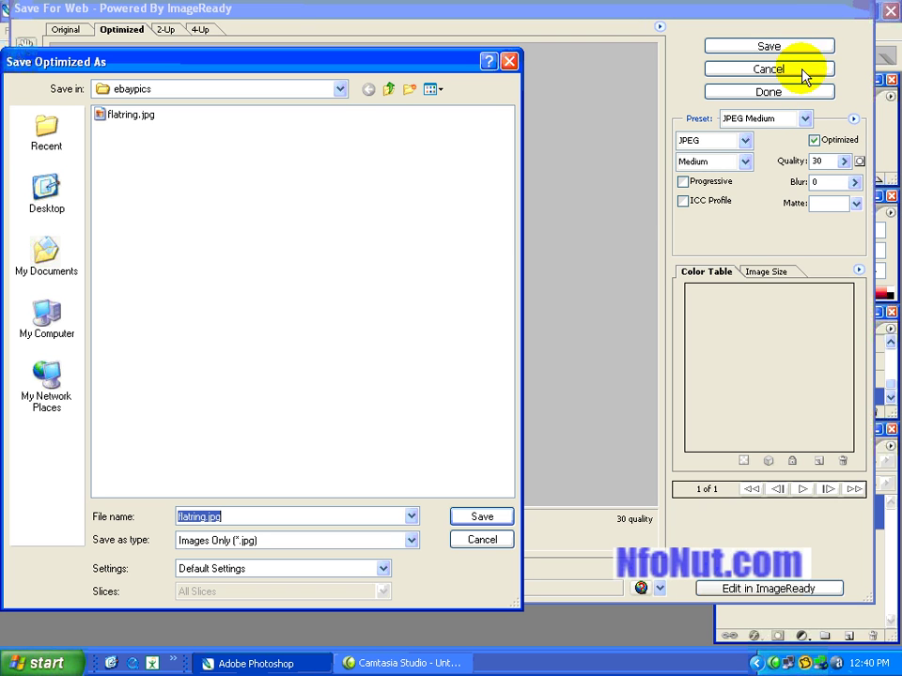
pyautogui.click(115, 113)
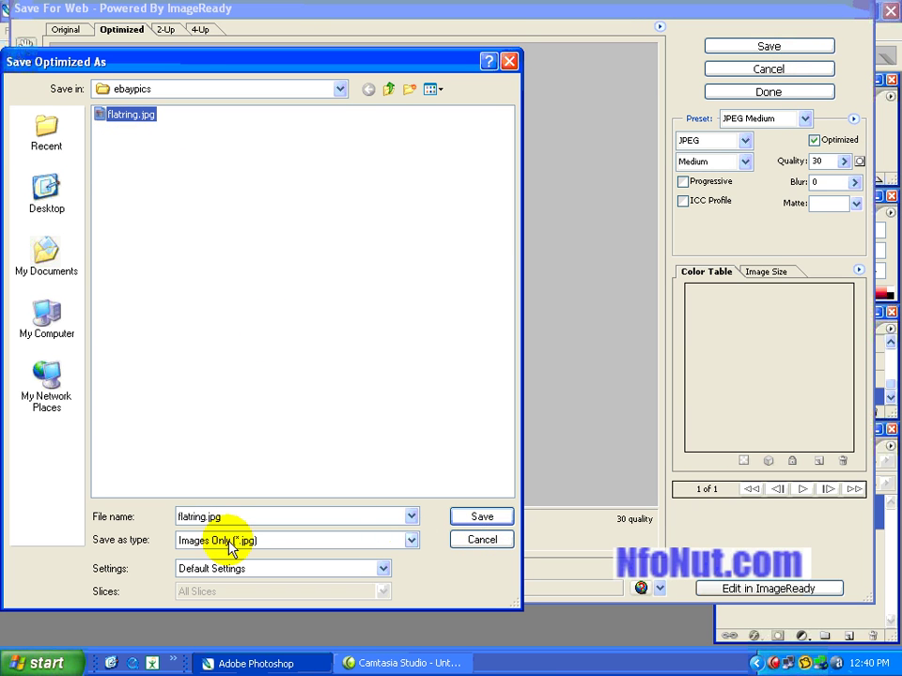
pyautogui.click(496, 520)
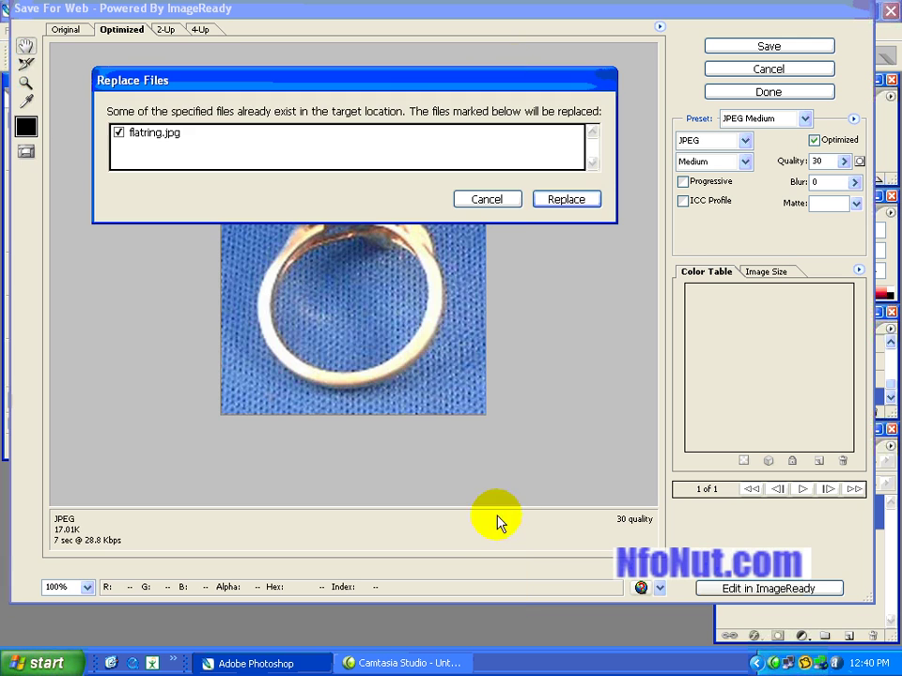
pyautogui.click(561, 201)
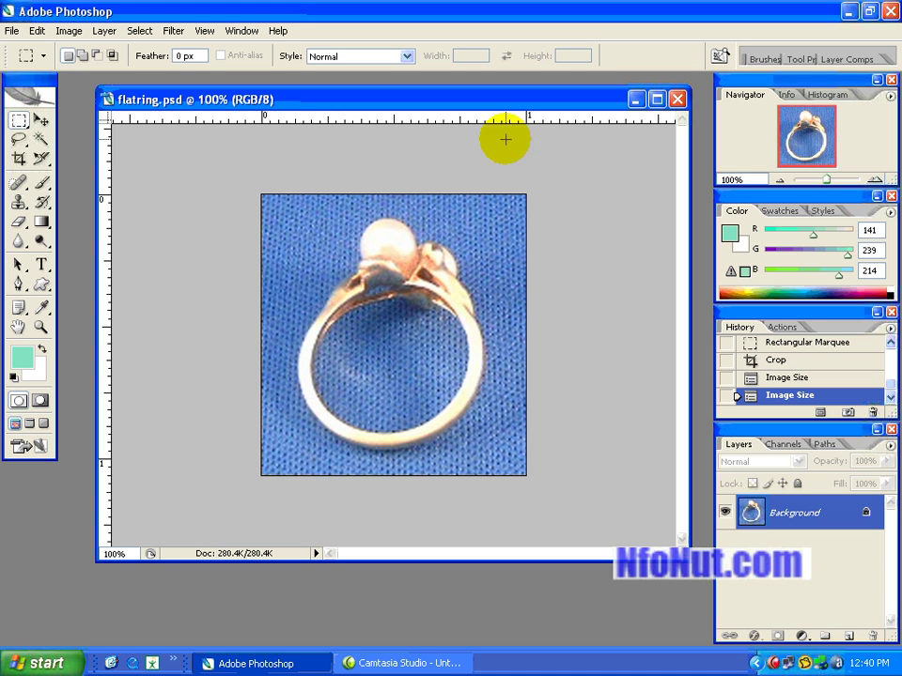
pyautogui.moveTo(467, 100)
pyautogui.mouseDown()
pyautogui.moveTo(459, 111)
pyautogui.moveTo(465, 104)
pyautogui.moveTo(456, 96)
pyautogui.mouseUp()
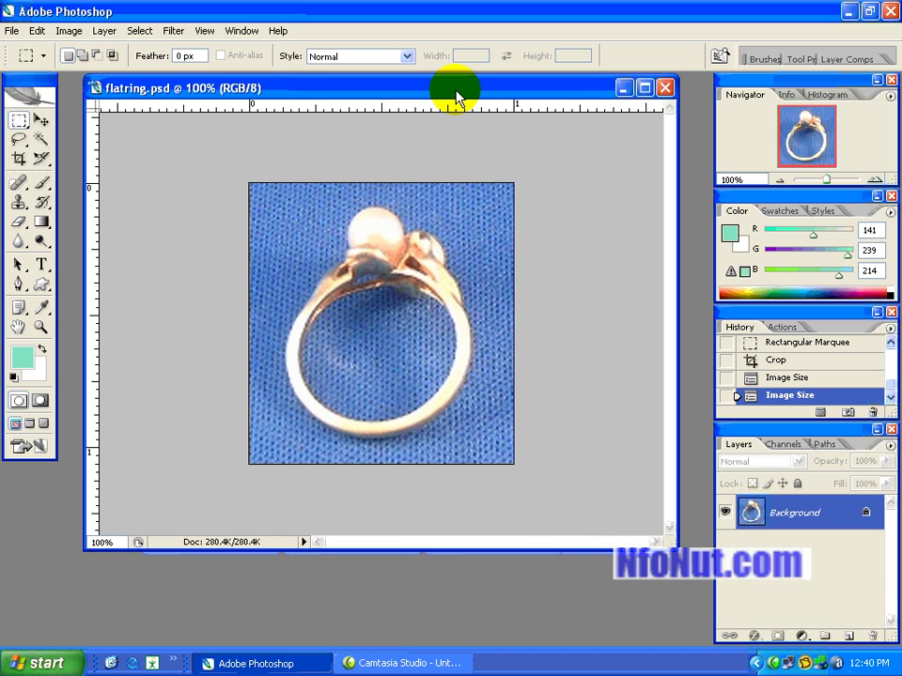